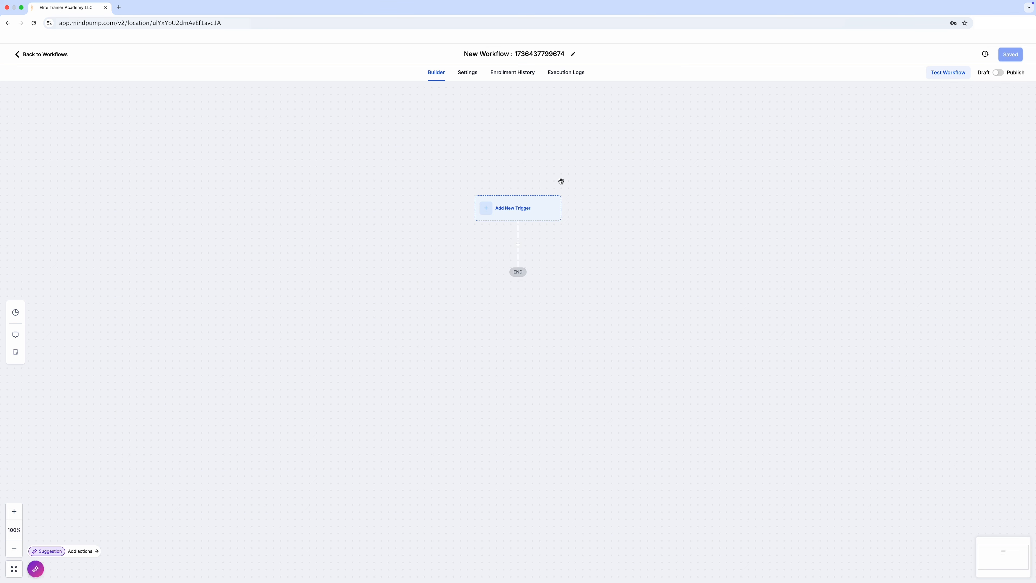
Step: Add a Customer Booked Appointment trigger to the new workflow
left_click(518, 210)
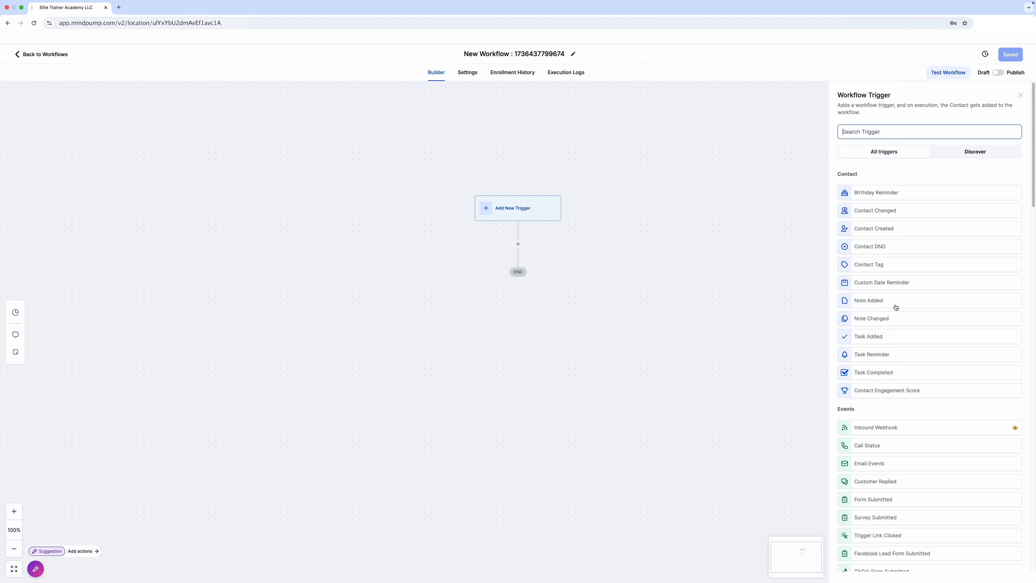
scroll(891, 355, "down", 10)
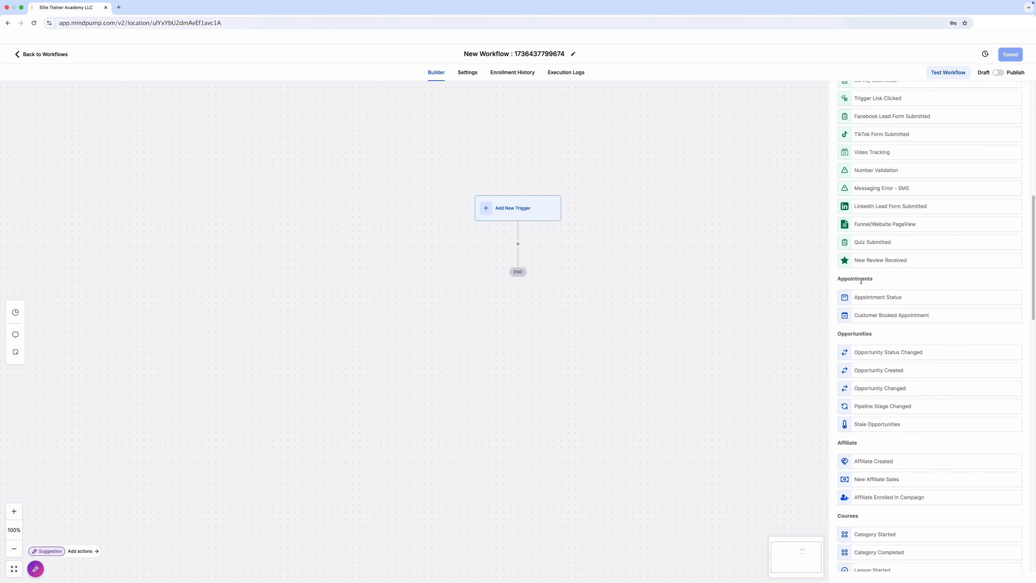
left_click(895, 320)
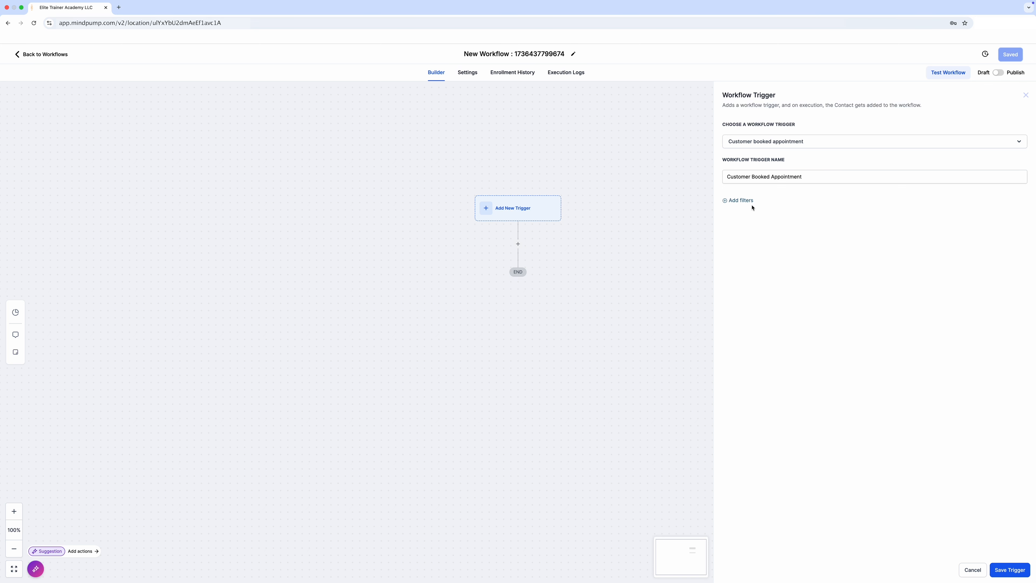
Step: Filter the trigger by In calendar, choosing the discovery call calendar, and save the trigger
left_click(744, 203)
left_click(738, 213)
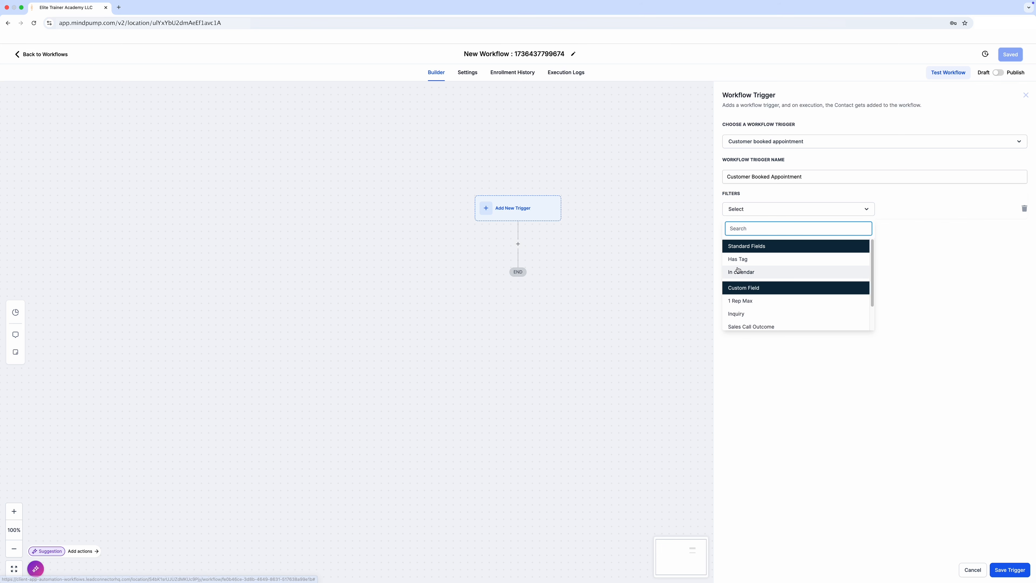
left_click(747, 275)
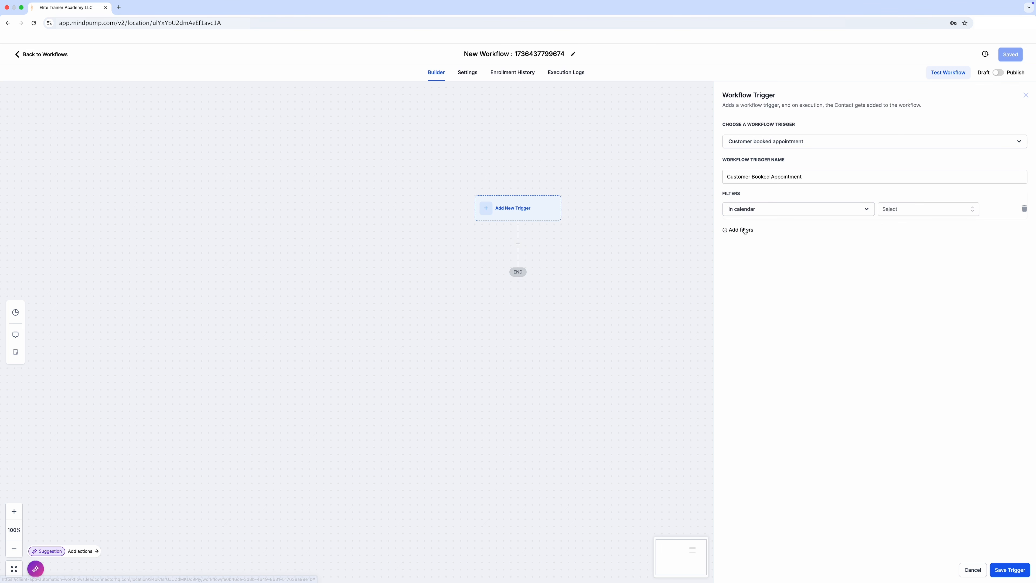
left_click(900, 213)
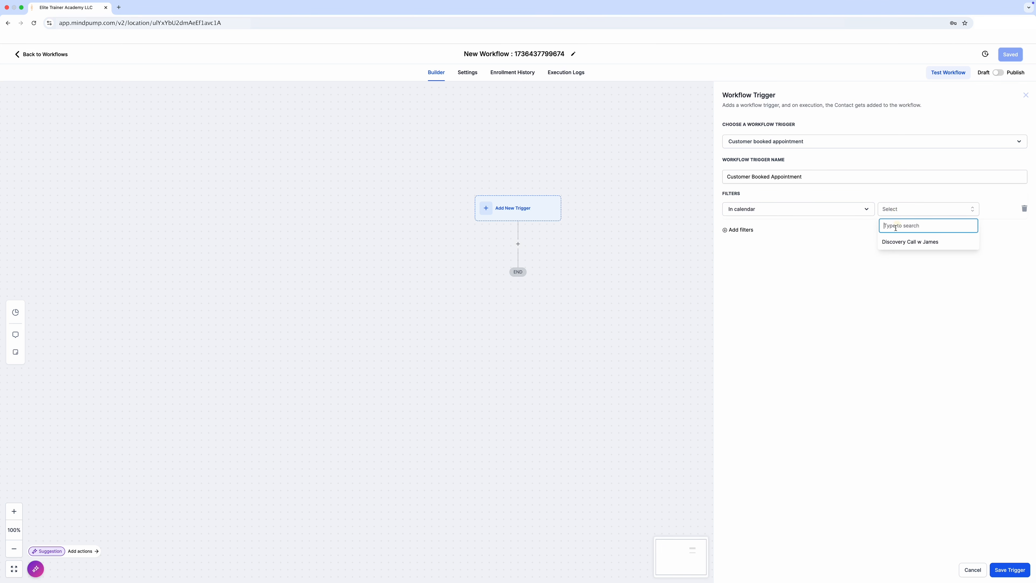
left_click(894, 242)
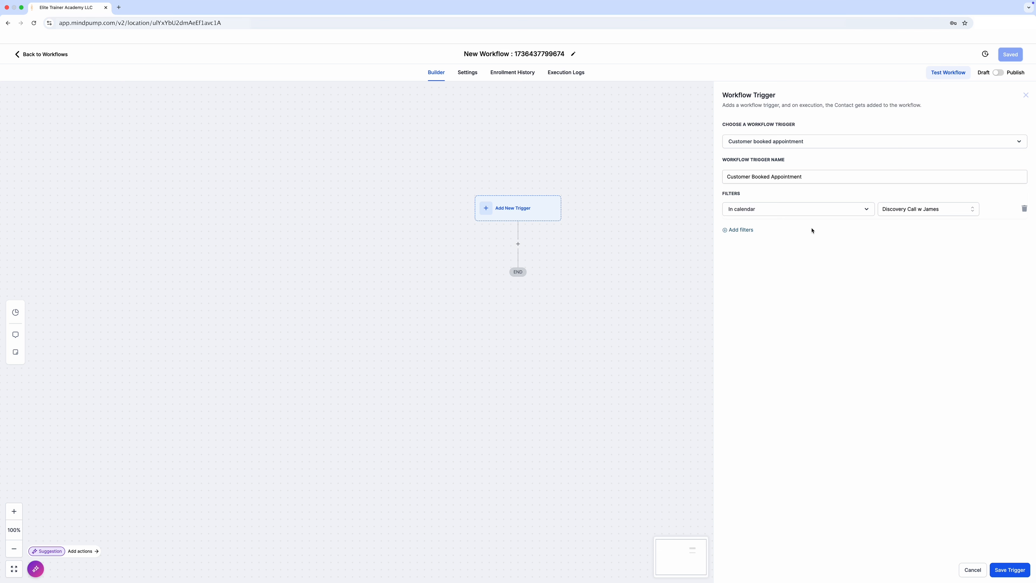
left_click(748, 235)
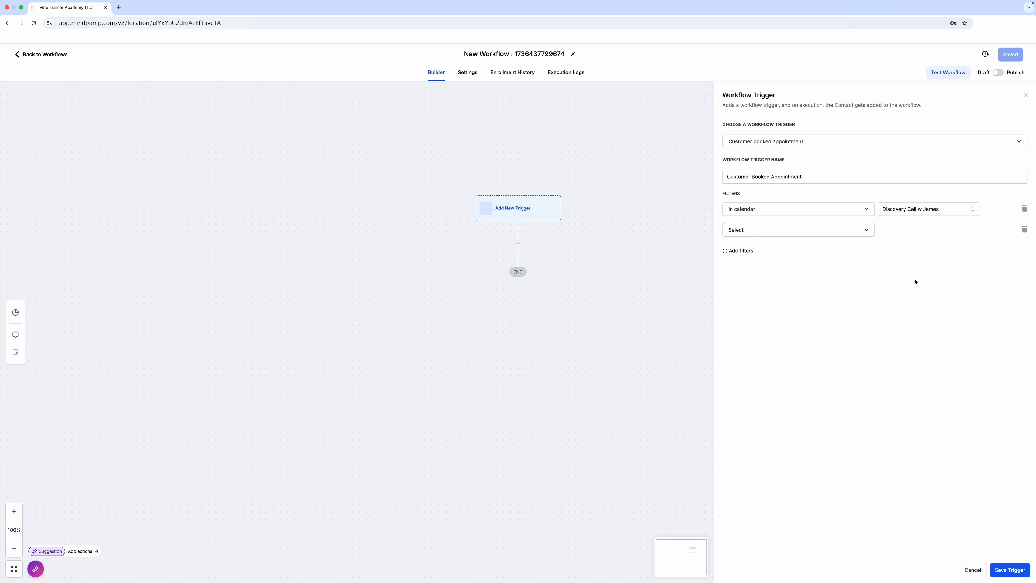
left_click(1024, 229)
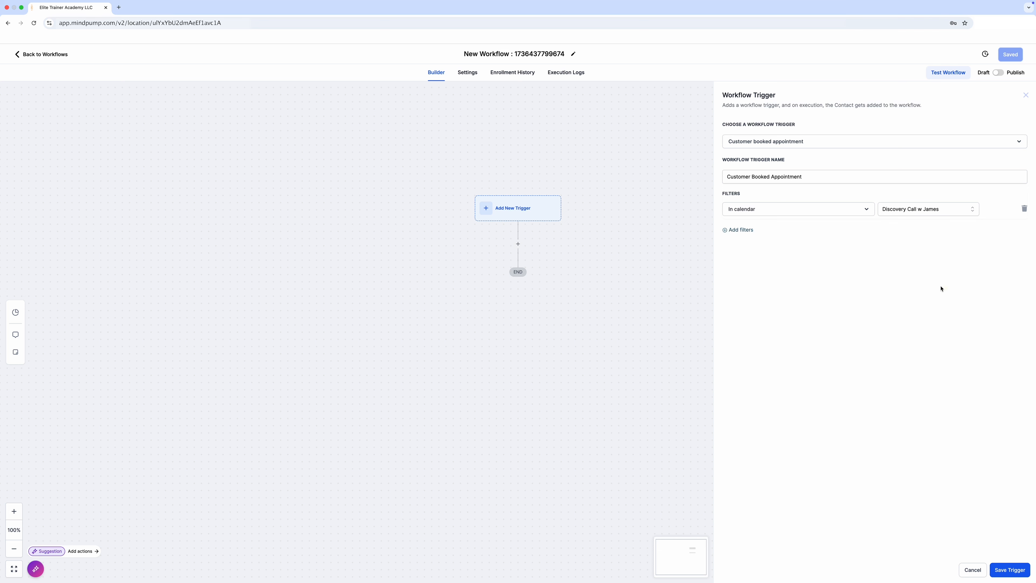
left_click(1010, 570)
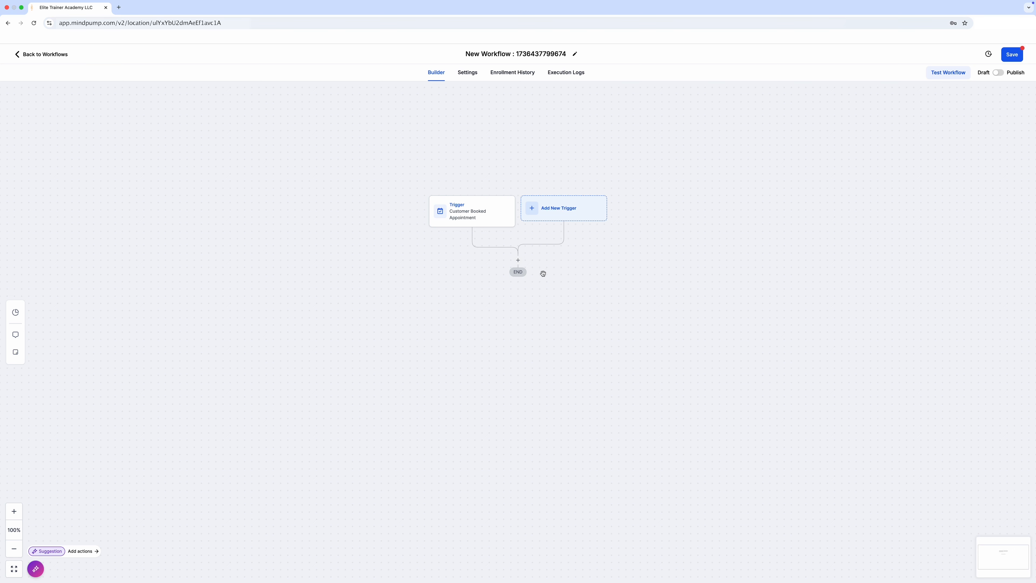
Step: Add a Wait action below the Customer Booked Appointment trigger
left_click(517, 260)
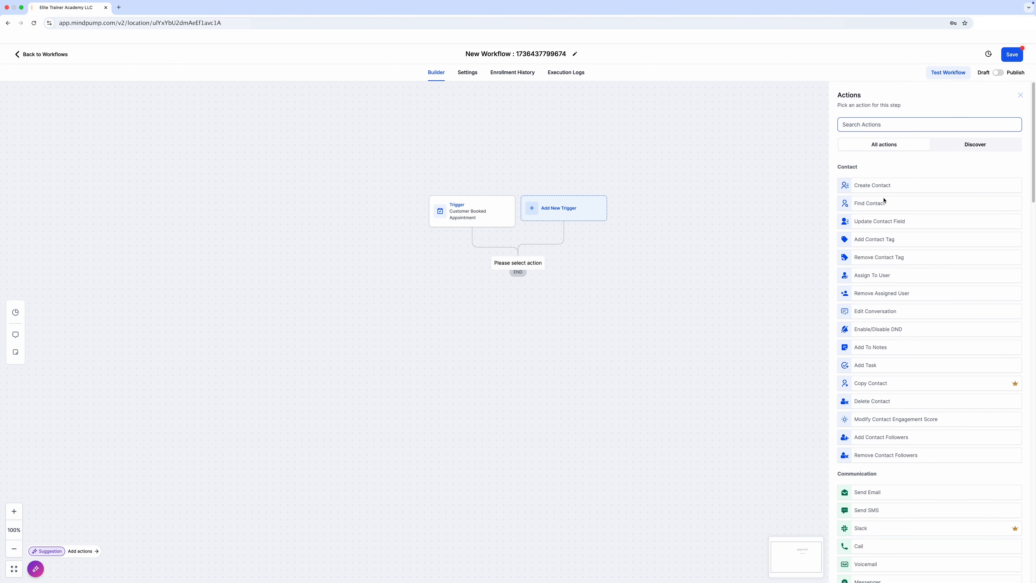
scroll(881, 276, "down", 6)
scroll(881, 276, "down", 8)
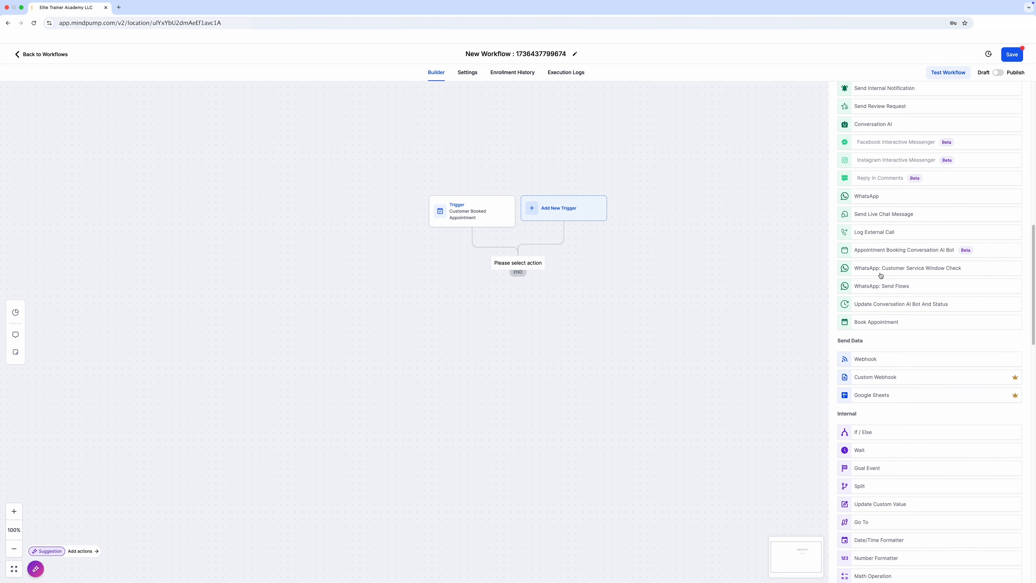
scroll(881, 276, "down", 3)
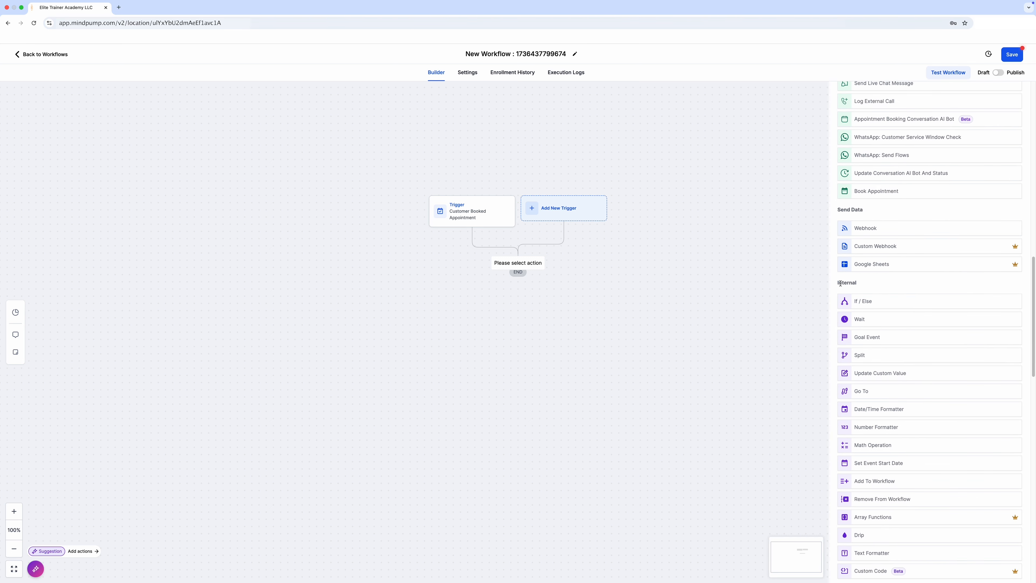
left_click(866, 323)
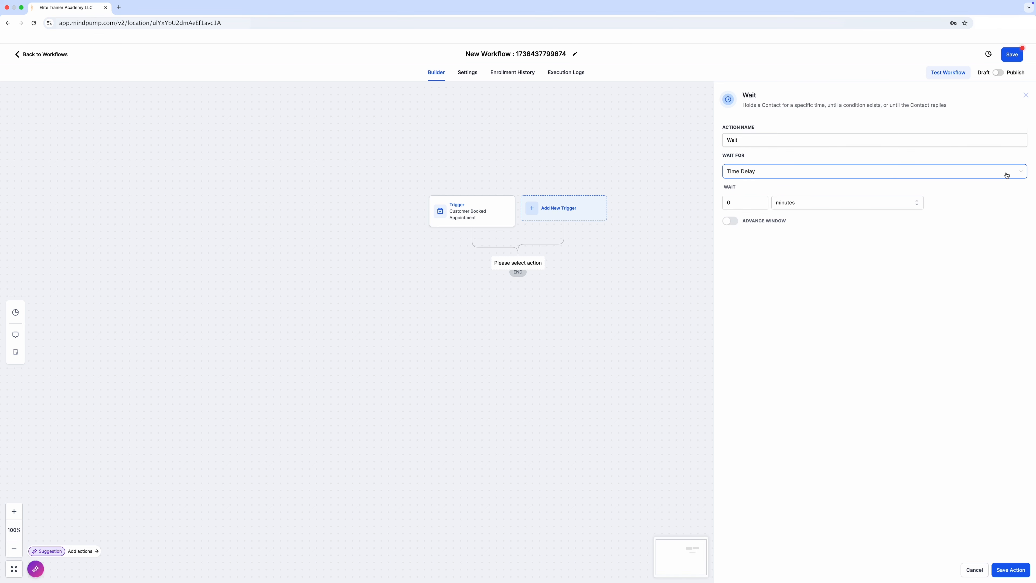
Step: Make the Wait action wait for Event / Appointment time
left_click(1020, 172)
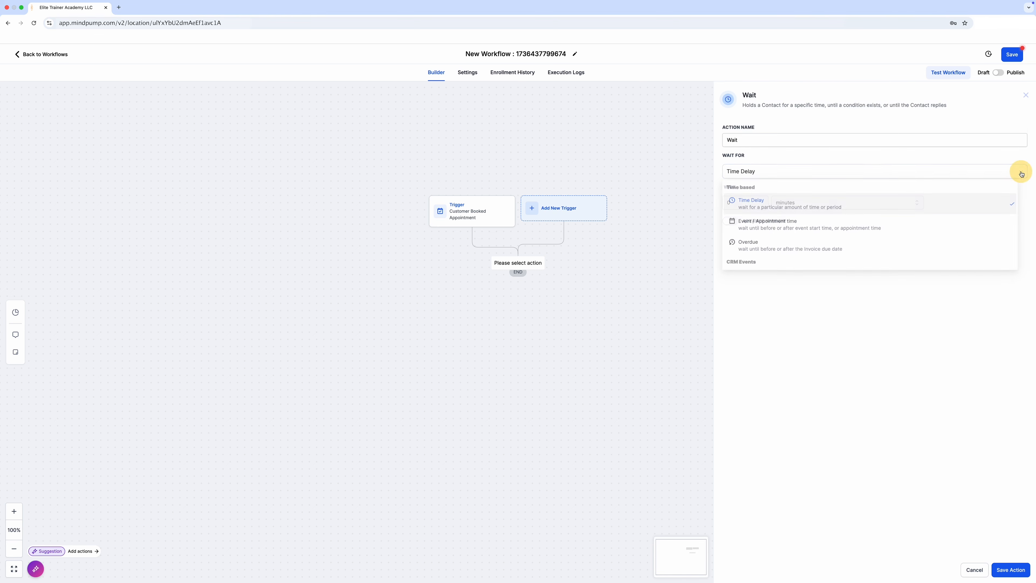
scroll(867, 241, "down", 5)
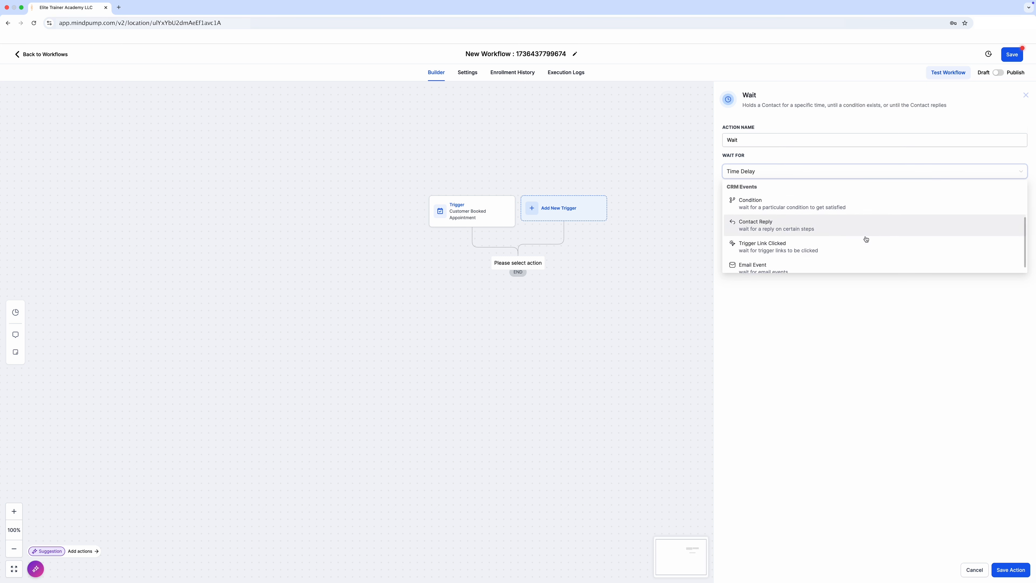
scroll(859, 239, "up", 2)
scroll(856, 241, "up", 2)
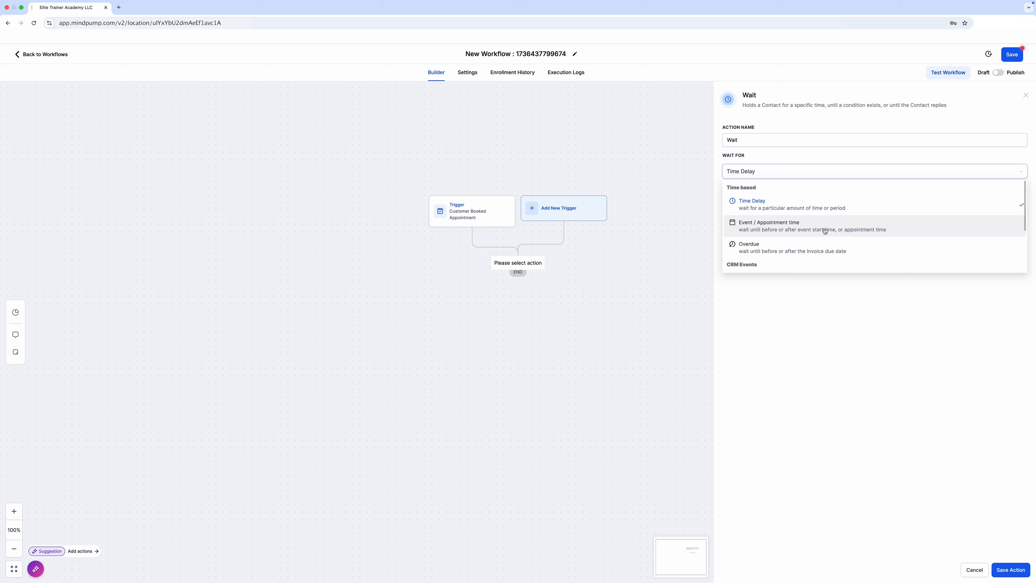
left_click(794, 230)
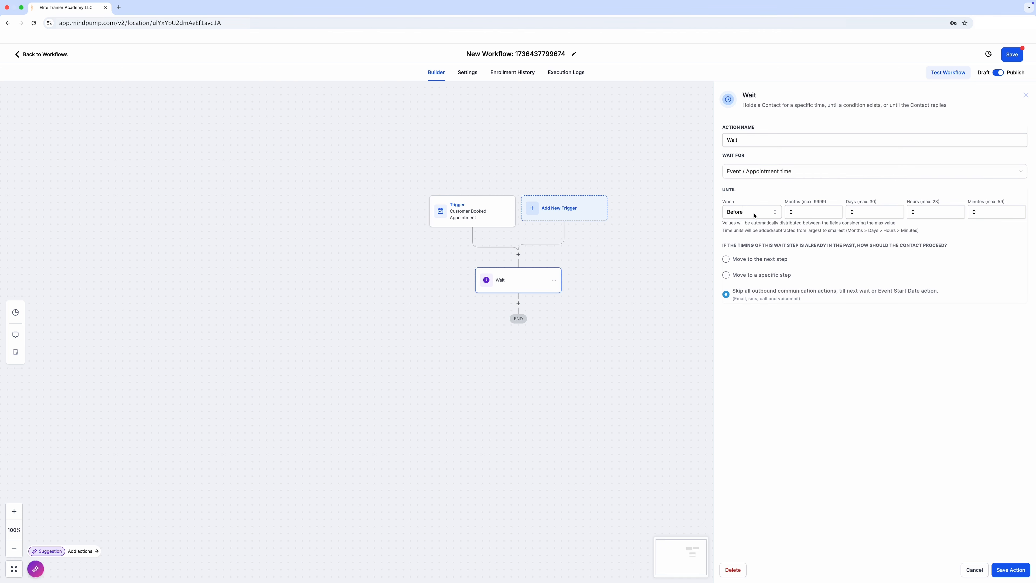
Step: Set the wait to end After the appointment time, with 1 hour and 10 minutes
left_click(776, 215)
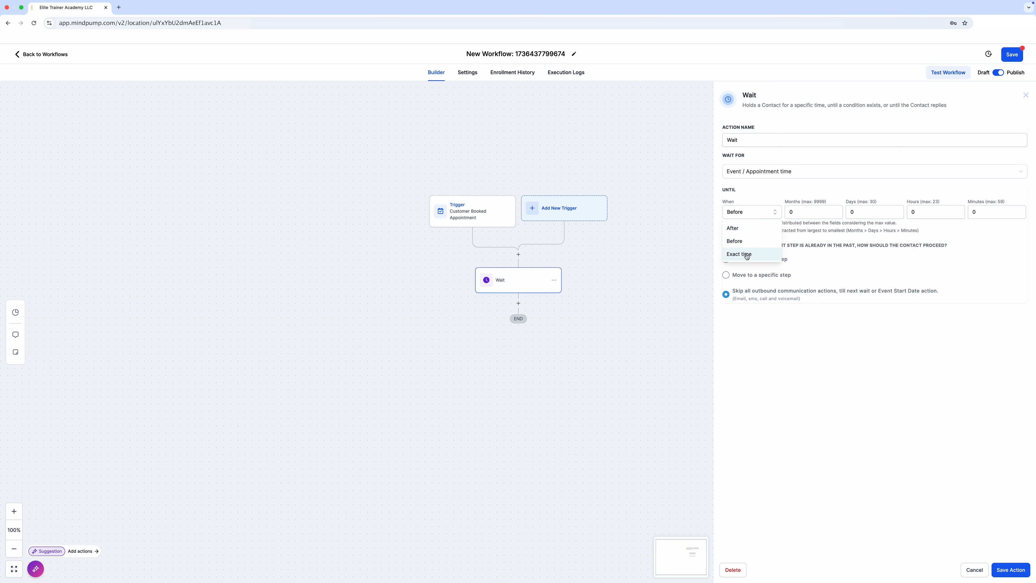
left_click(735, 230)
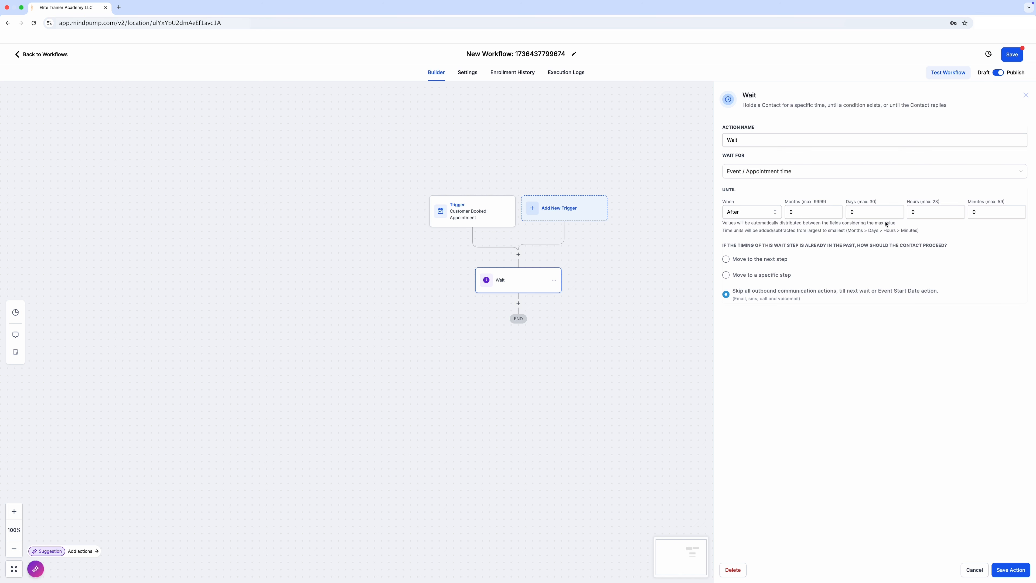
left_click(910, 212)
type("1")
left_click(967, 211)
type("10")
Step: Set the wait's hours to 0, choose Move to the next step for timing already in the past, and save the action
left_click(848, 268)
left_click_drag(919, 211, 910, 212)
type("0")
left_click(981, 313)
left_click(907, 212)
left_click(981, 212)
left_click(988, 211)
left_click(730, 261)
left_click(1007, 569)
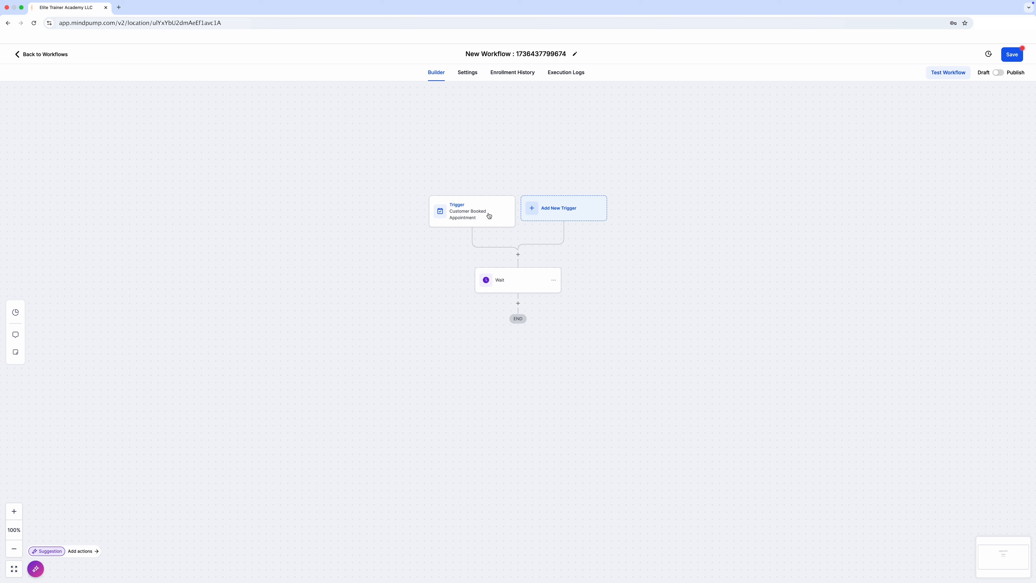
Step: Add a Send SMS action after the Wait step
left_click(518, 303)
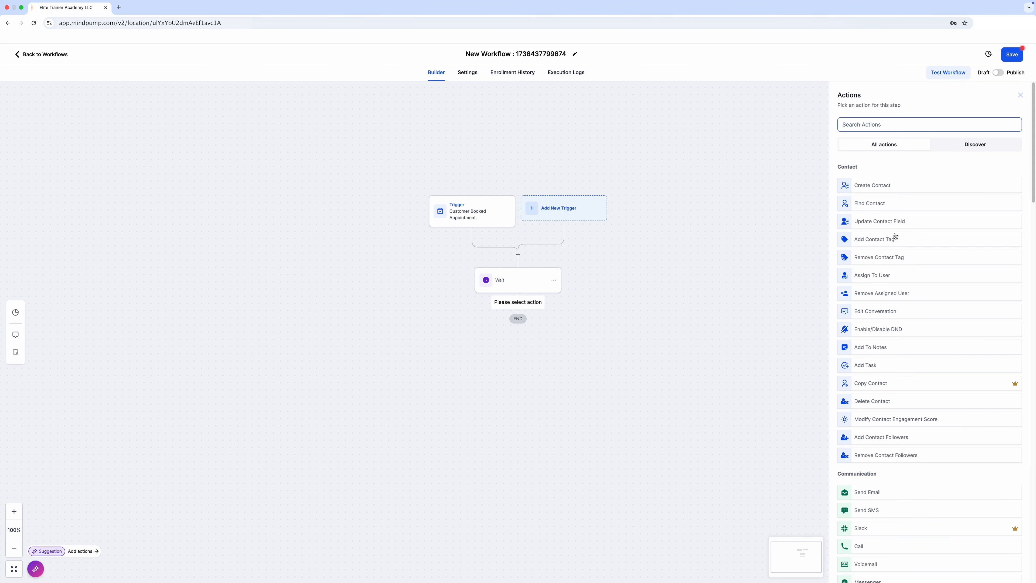
scroll(889, 229, "down", 3)
scroll(883, 216, "down", 3)
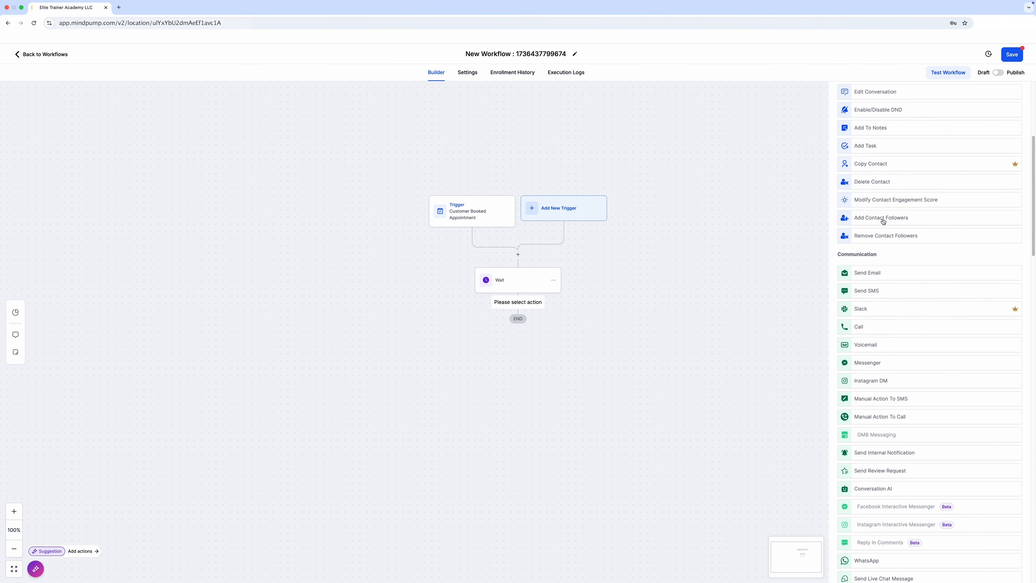
left_click(868, 295)
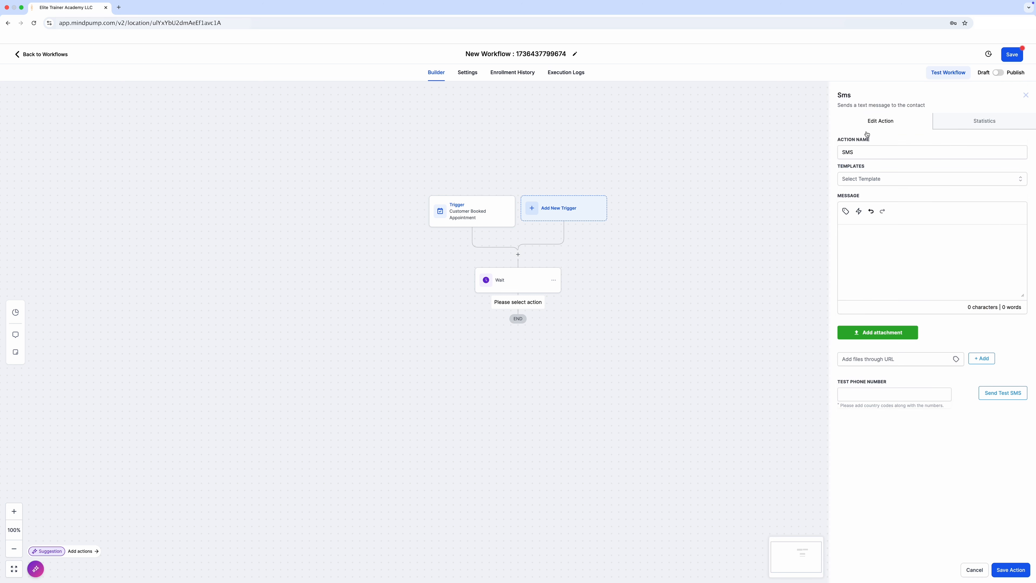
Step: Write "Thank You" as the SMS message without using a template, and save the action
left_click(880, 182)
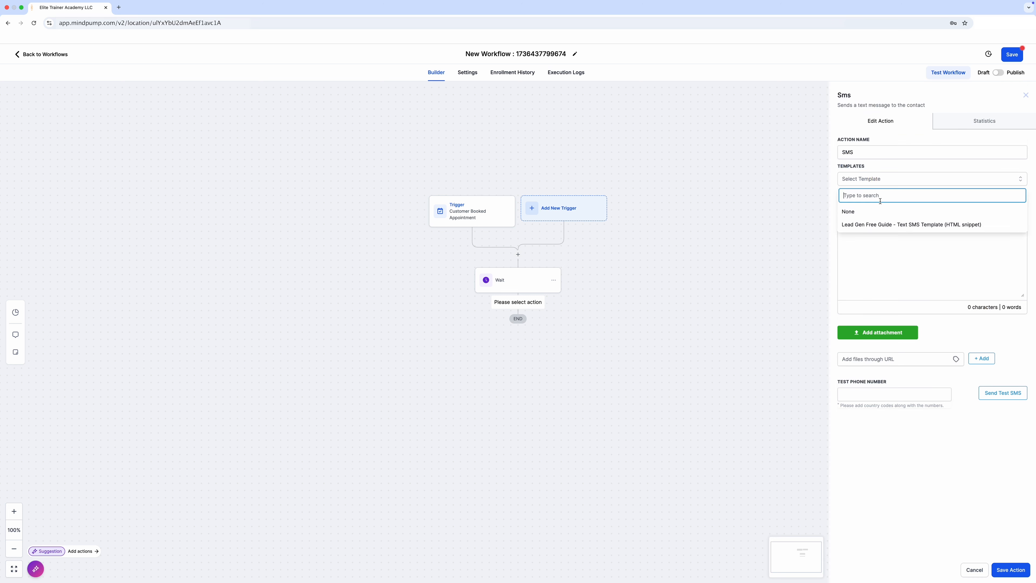
left_click(879, 170)
left_click(854, 151)
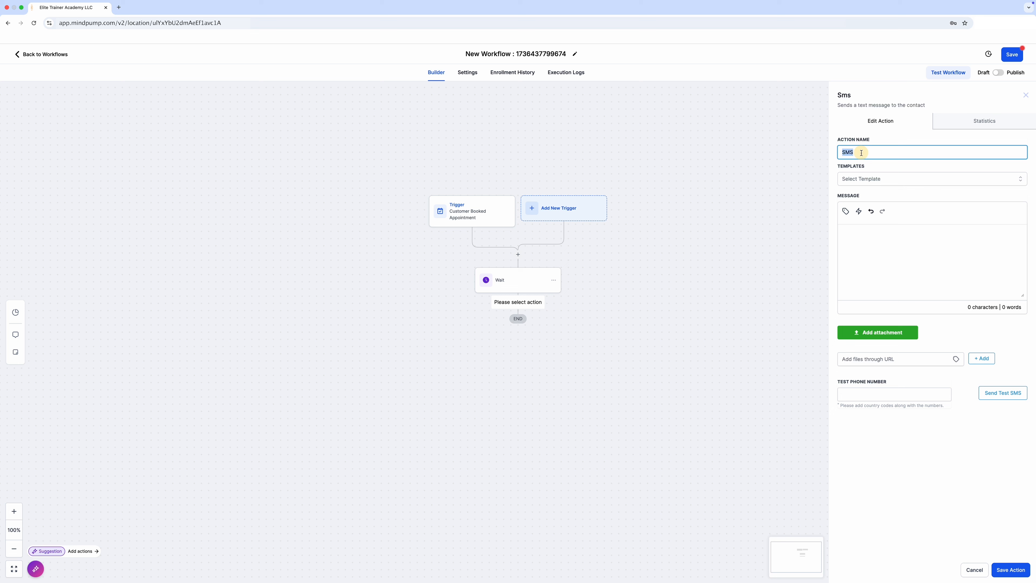
left_click(880, 249)
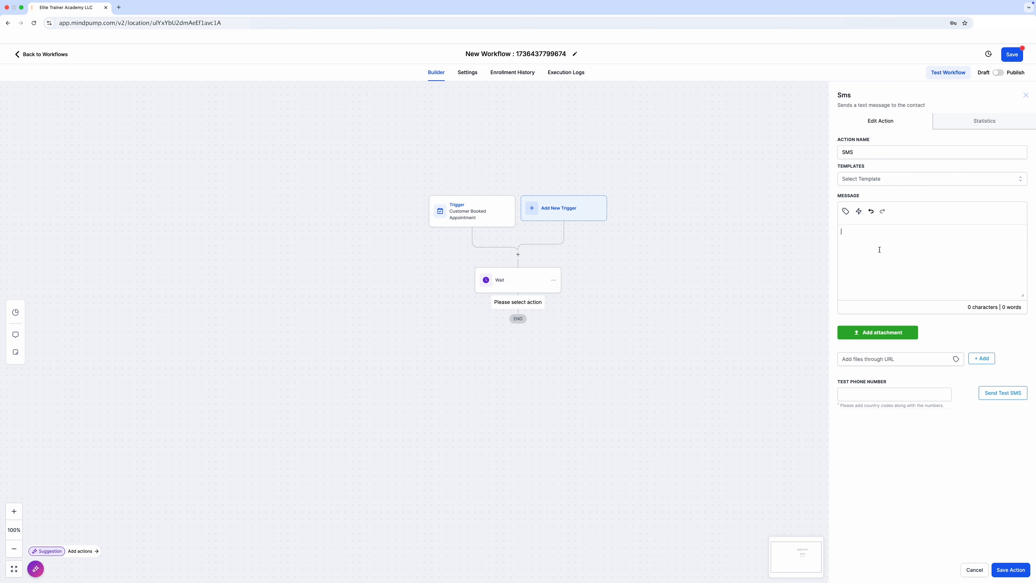
type("Thank You")
left_click(1007, 570)
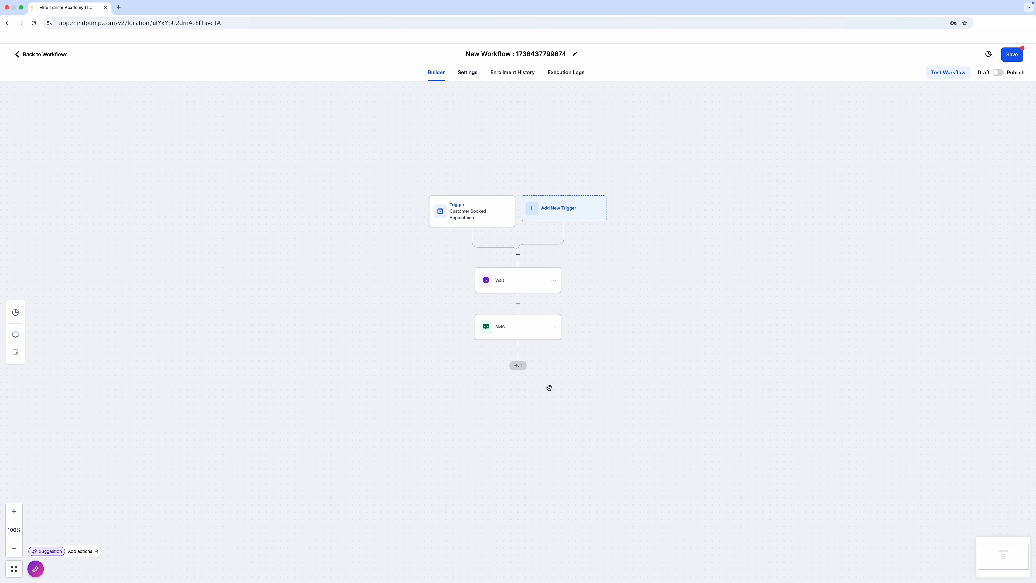
Step: Add a Send Email action after the SMS step
left_click(518, 350)
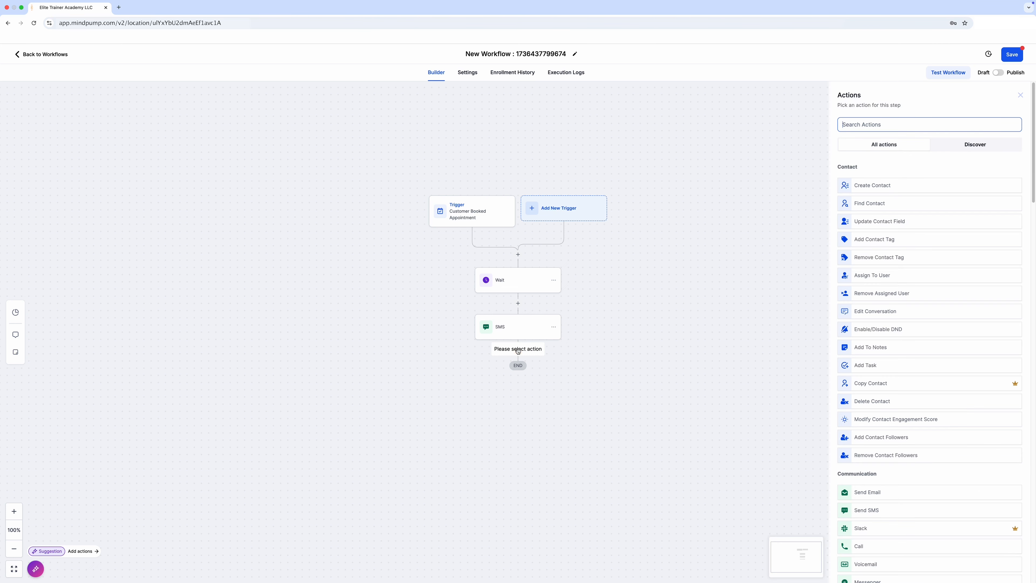
scroll(903, 454, "down", 5)
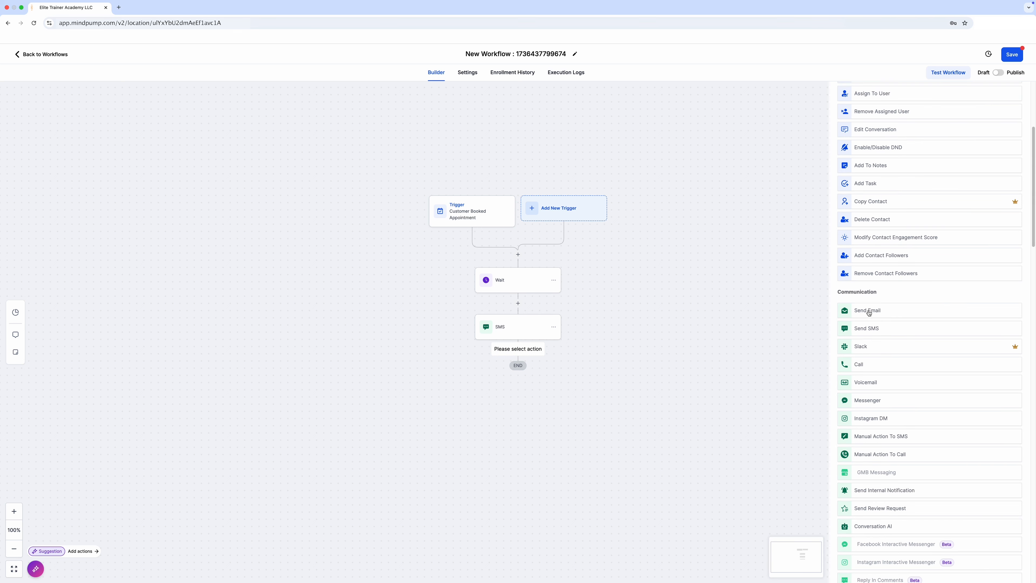
left_click(868, 311)
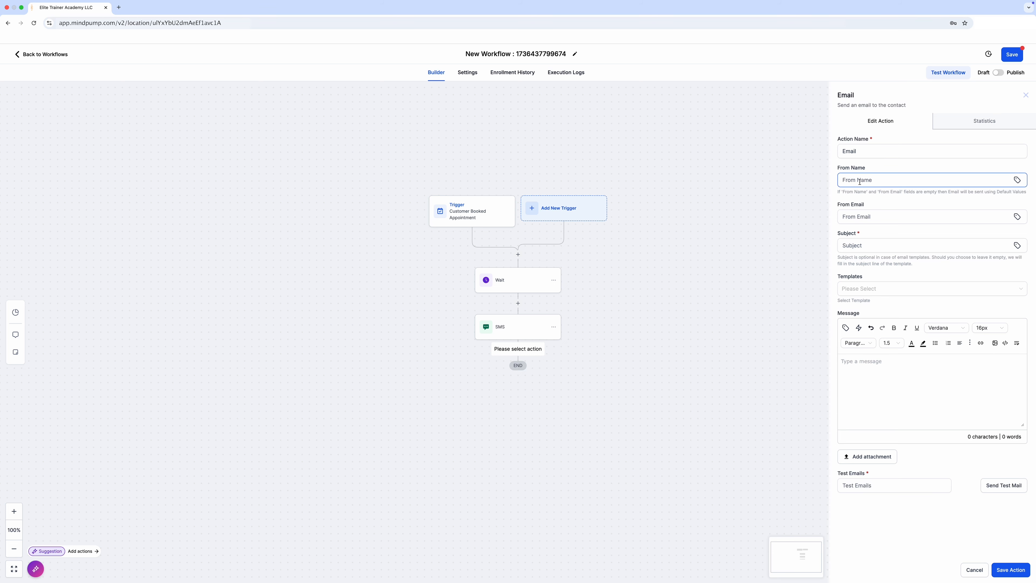
Step: Fill in the email's sender name and address, enter "Thank you" as subject and message, and save the action
left_click(878, 364)
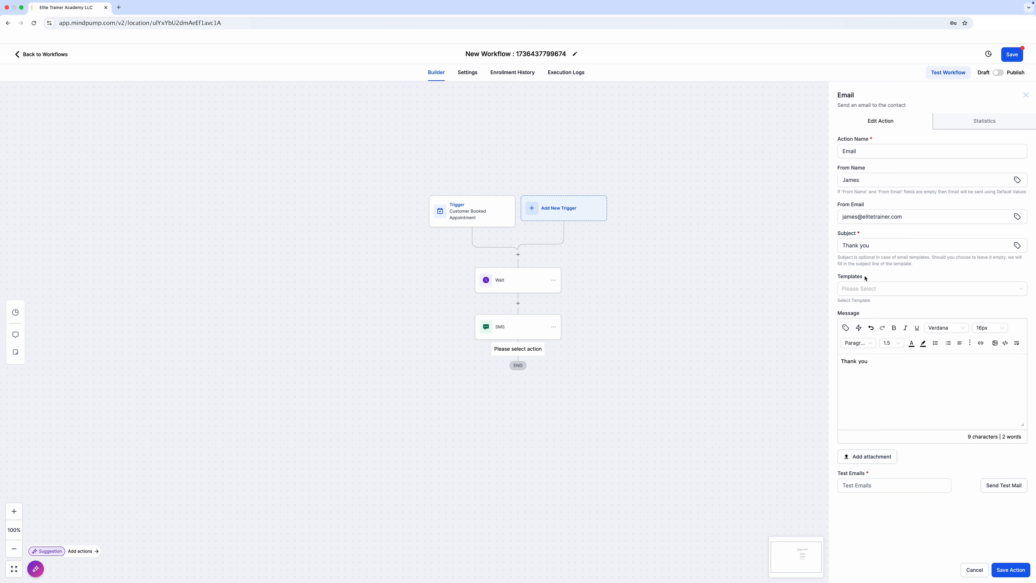
left_click(1012, 294)
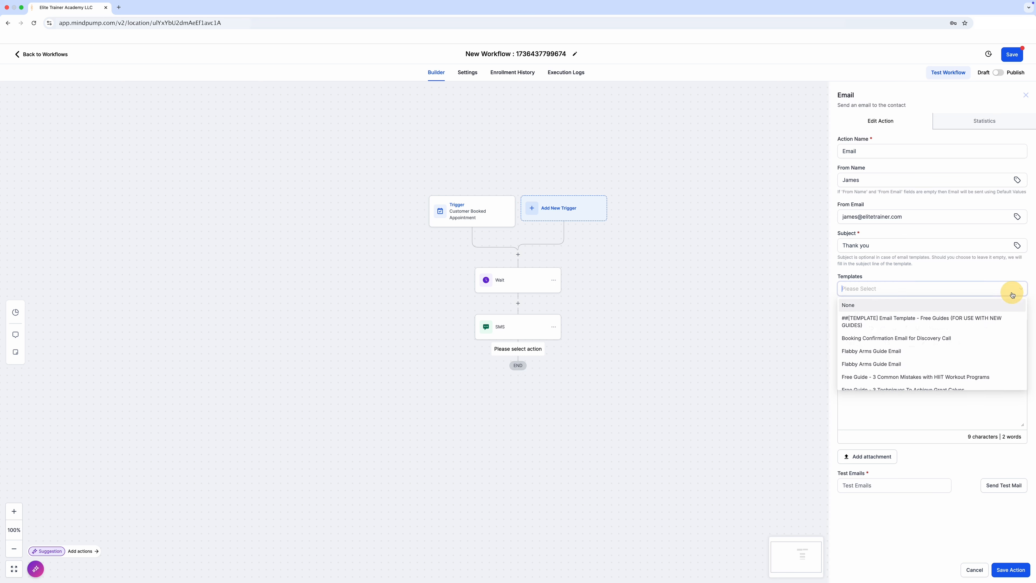
left_click(888, 270)
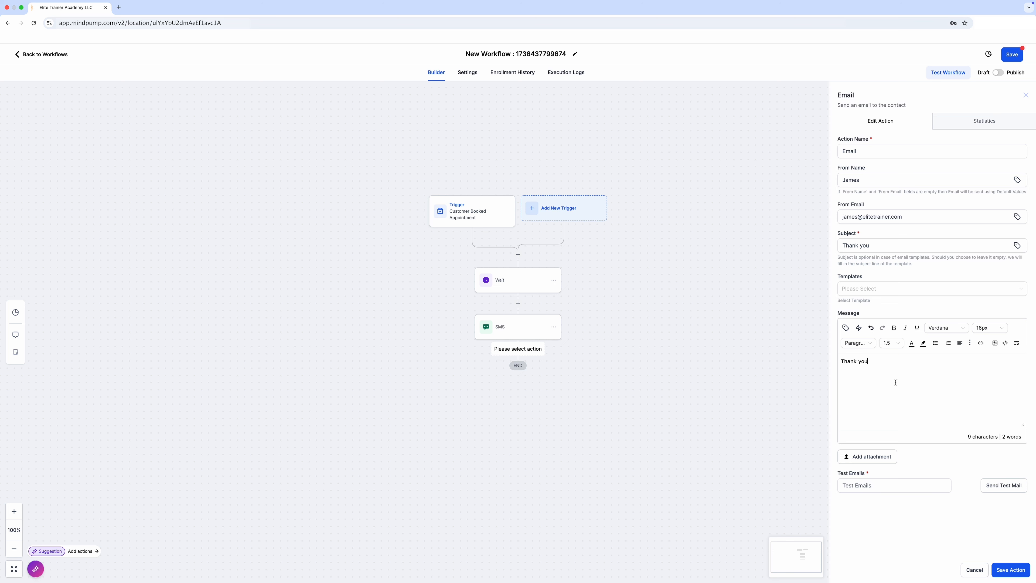
left_click_drag(872, 364, 887, 416)
left_click(1000, 569)
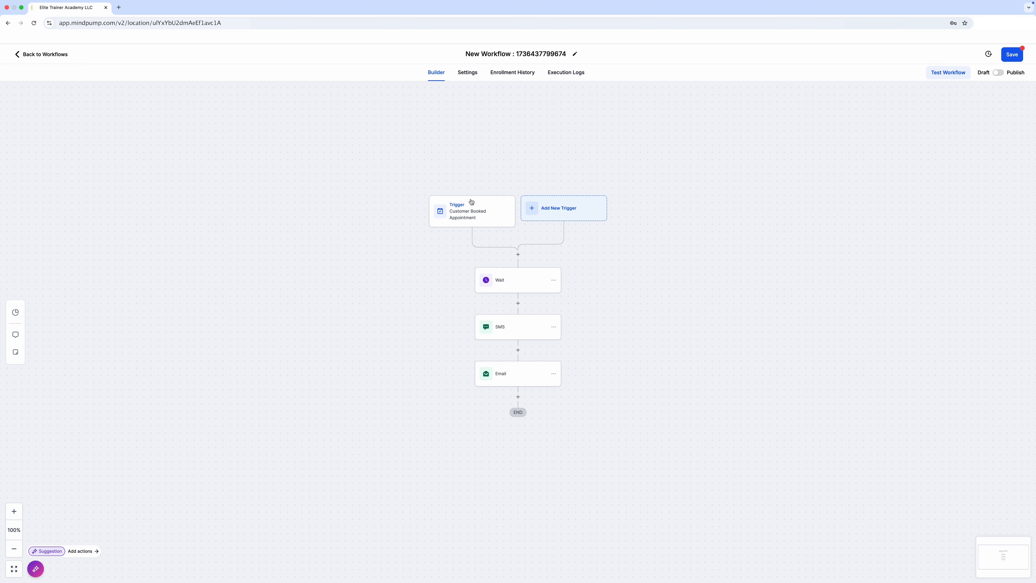
Step: Review the configured settings of the appointment trigger and the Wait, SMS and Email actions
left_click(471, 222)
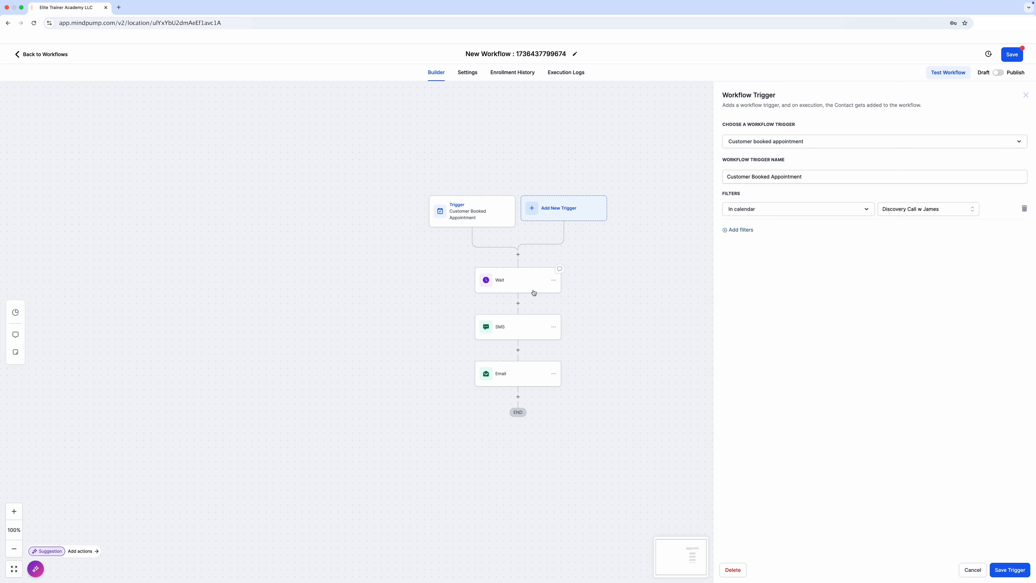
left_click(556, 269)
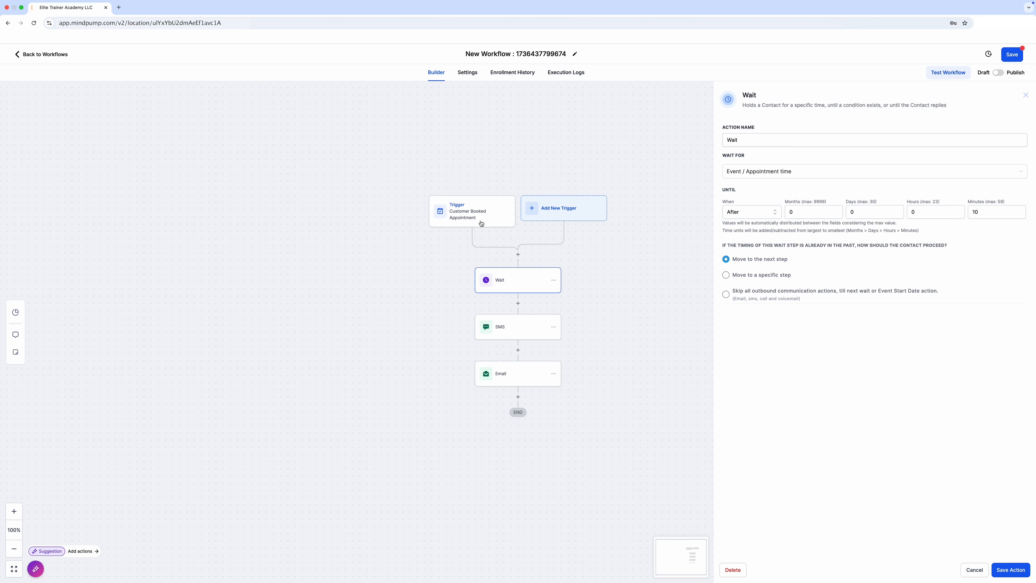
left_click(509, 330)
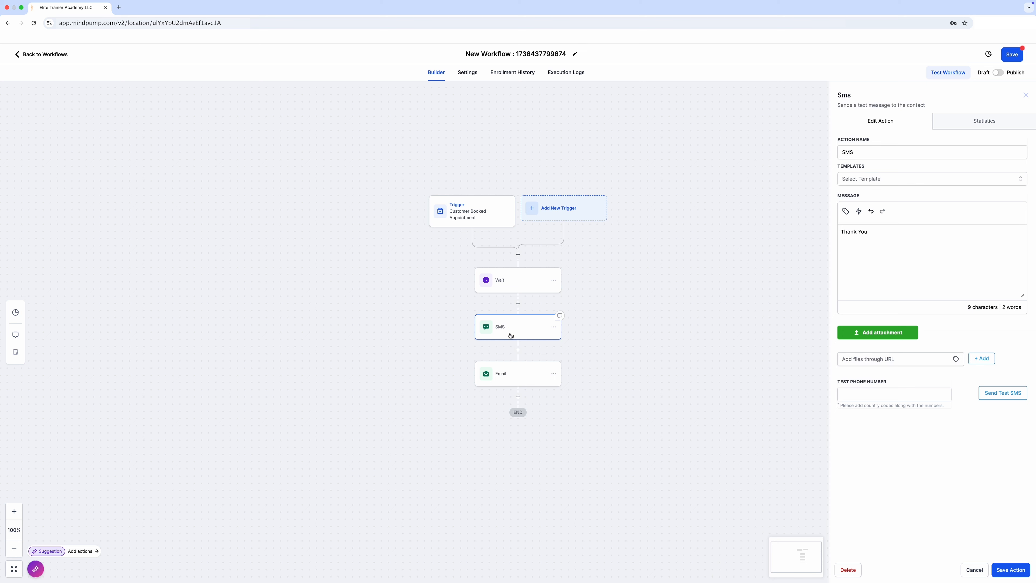
left_click(506, 375)
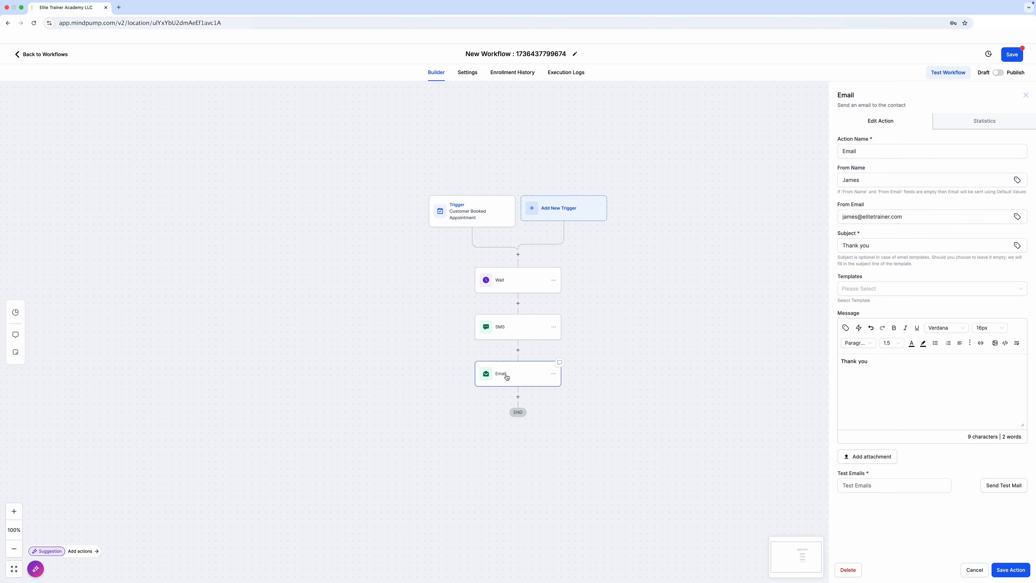
left_click(500, 291)
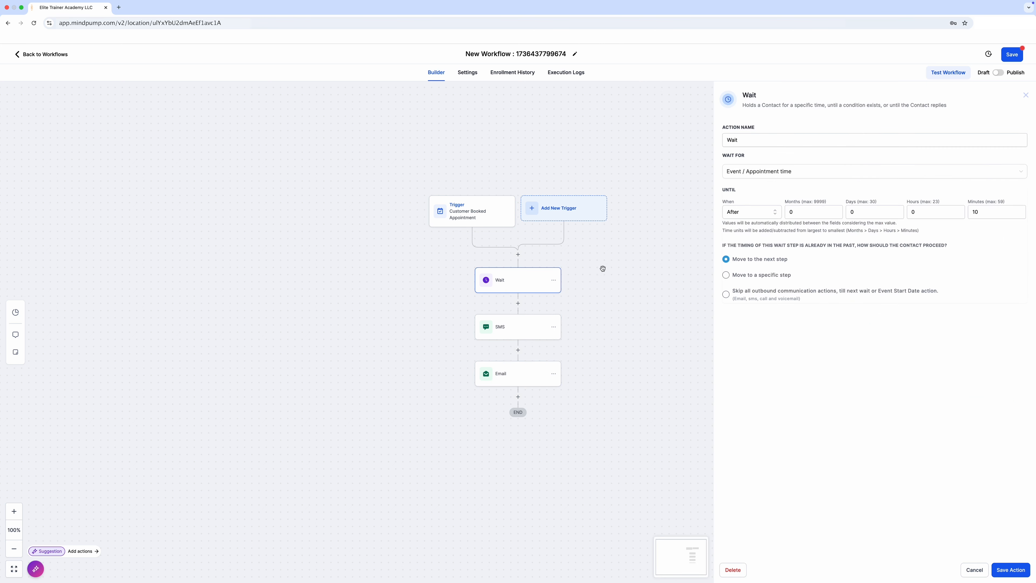
left_click(532, 337)
left_click(526, 375)
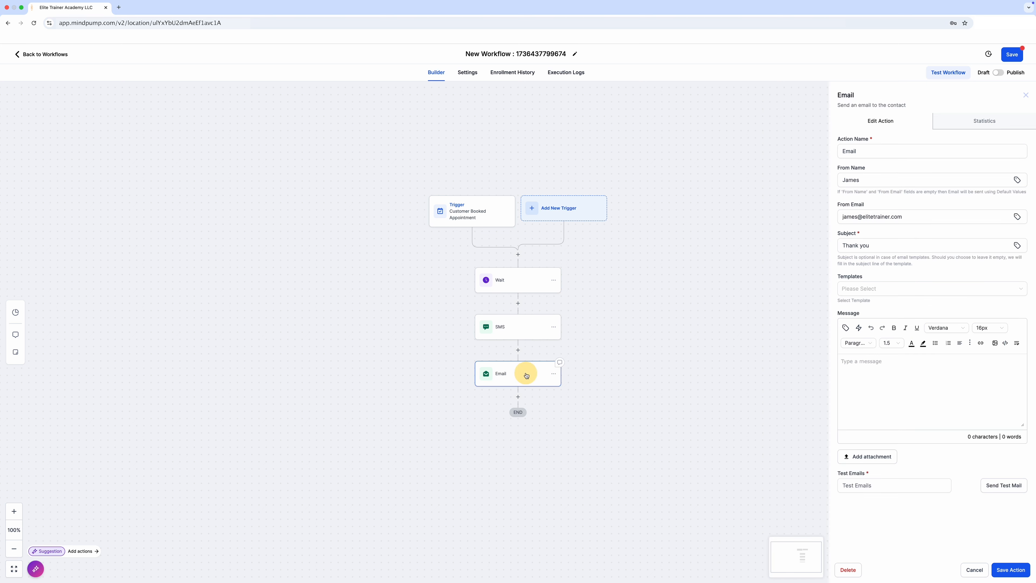
left_click(516, 332)
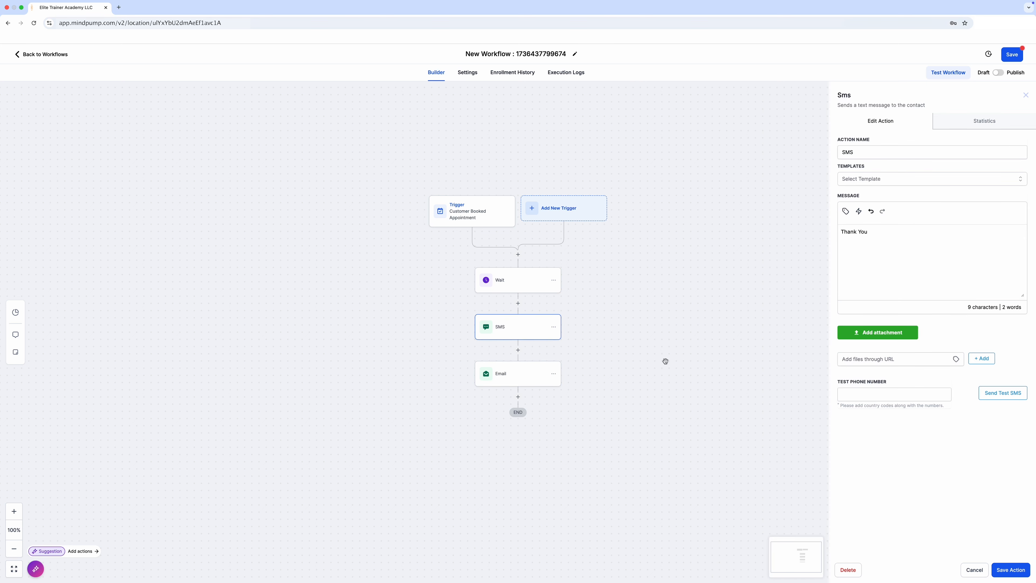
left_click(534, 377)
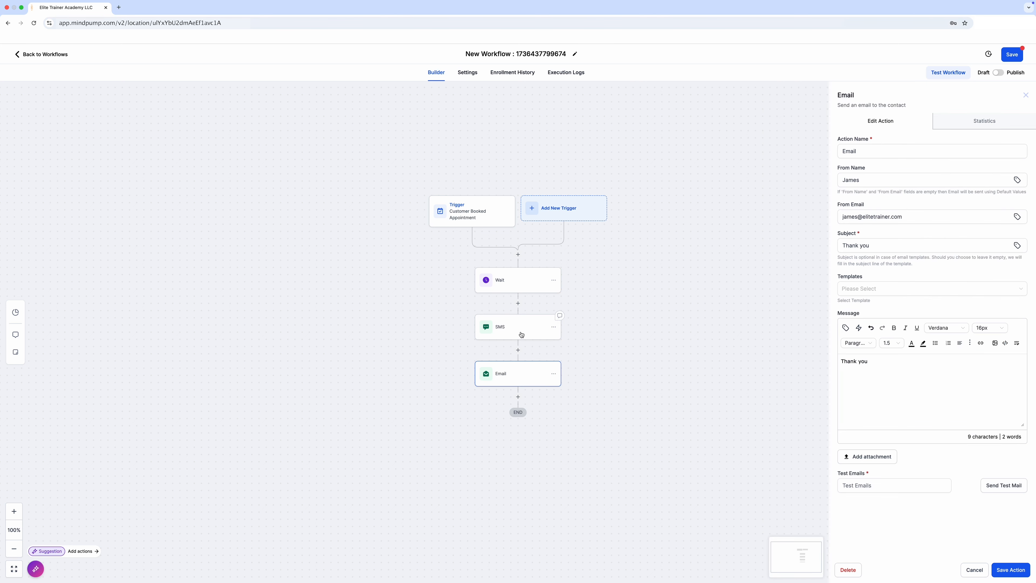
left_click(521, 332)
left_click(523, 375)
Step: Rename the workflow "After Appointment Emails and SMS", switch it from Draft to Publish, and save it
triple_click(501, 54)
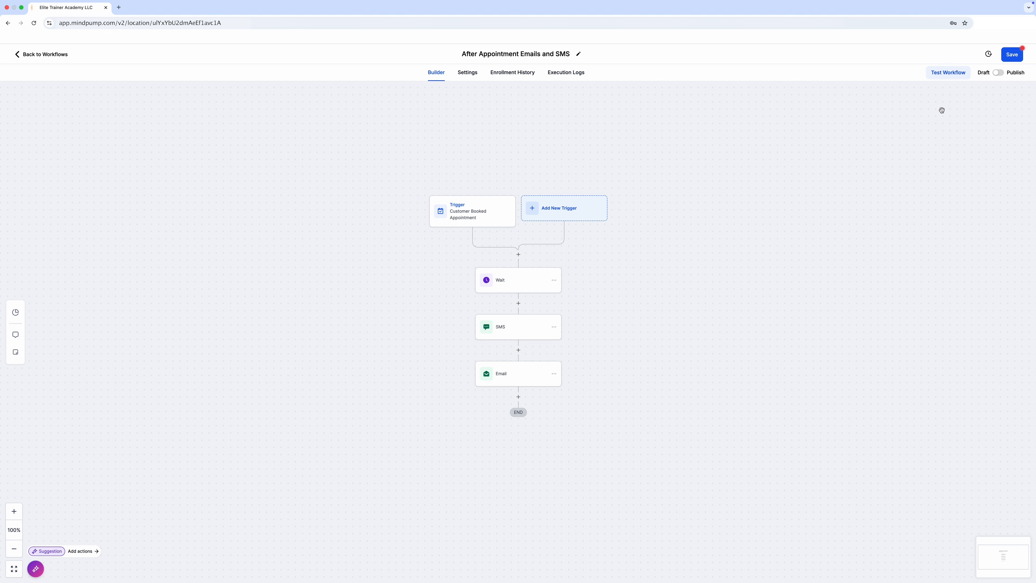
left_click(1000, 76)
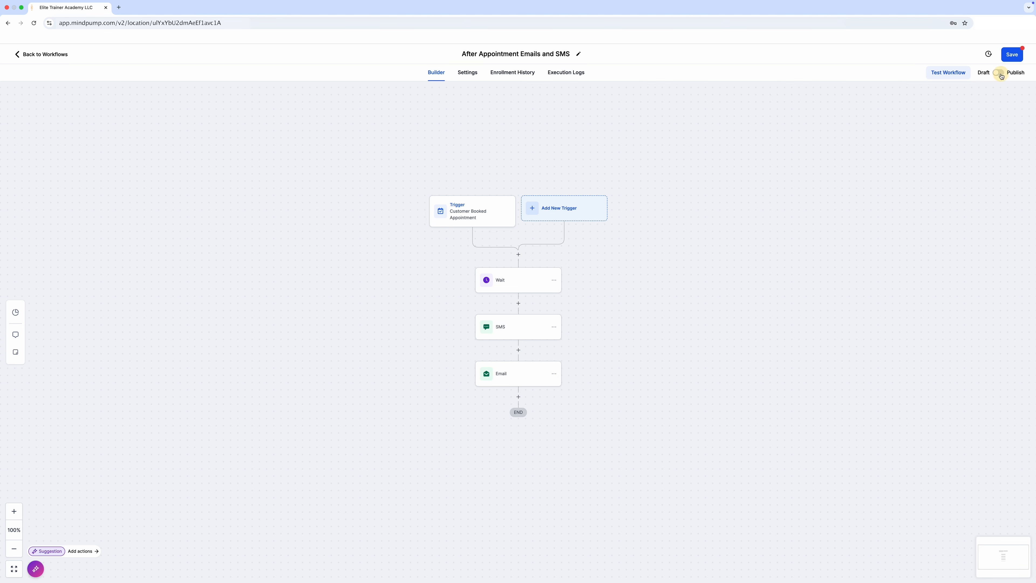
left_click(1010, 58)
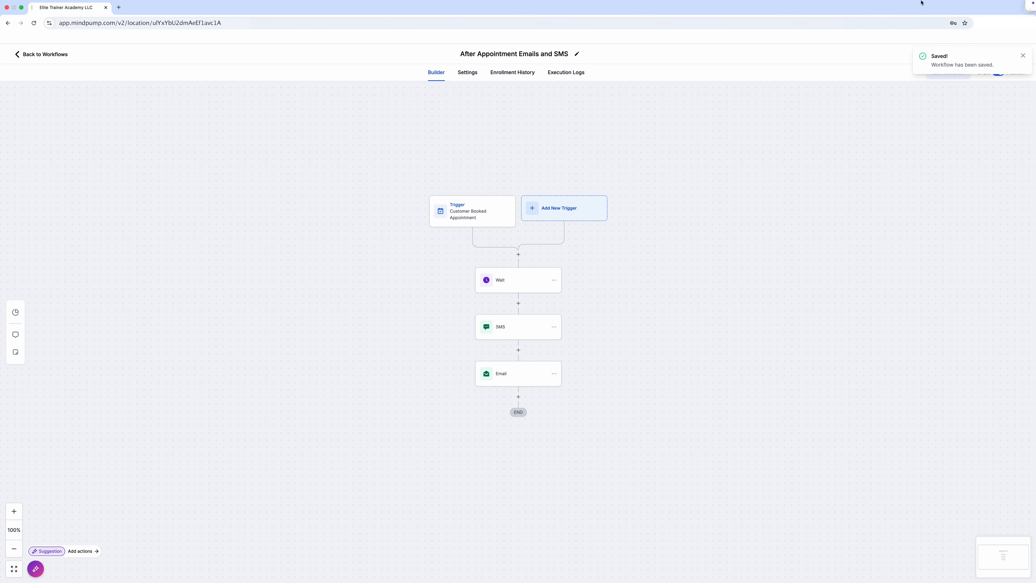